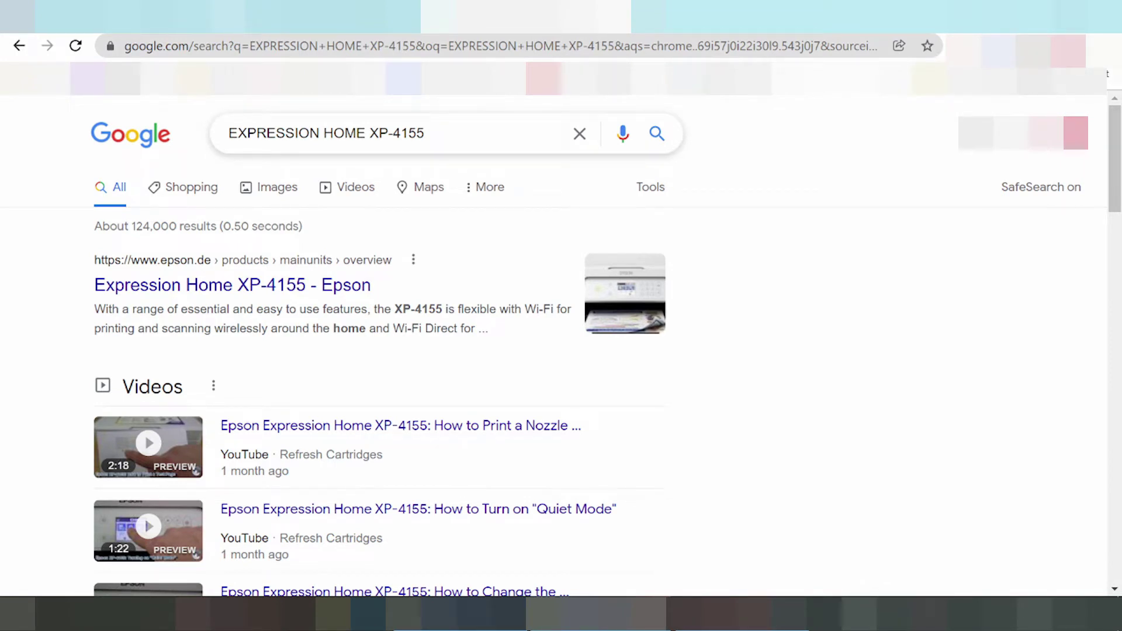
- Search Google for 'Expression Home XP-4155 driver download' and look through the results
left_click_drag(369, 133, 418, 133)
left_click(425, 133)
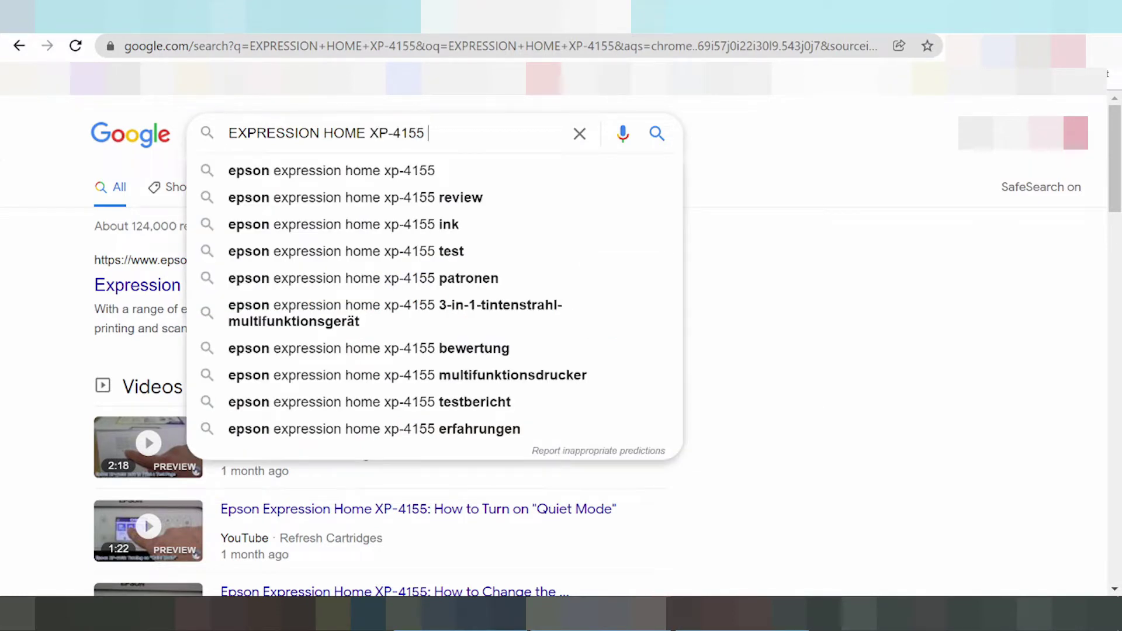
type("driver downloa")
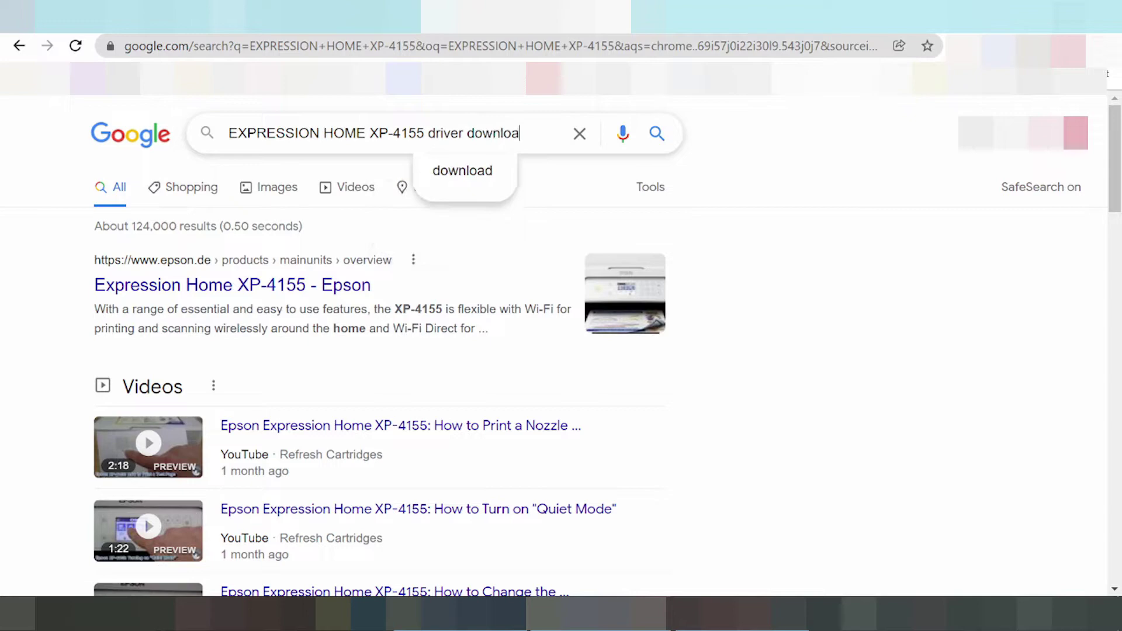
type("d")
key("Return")
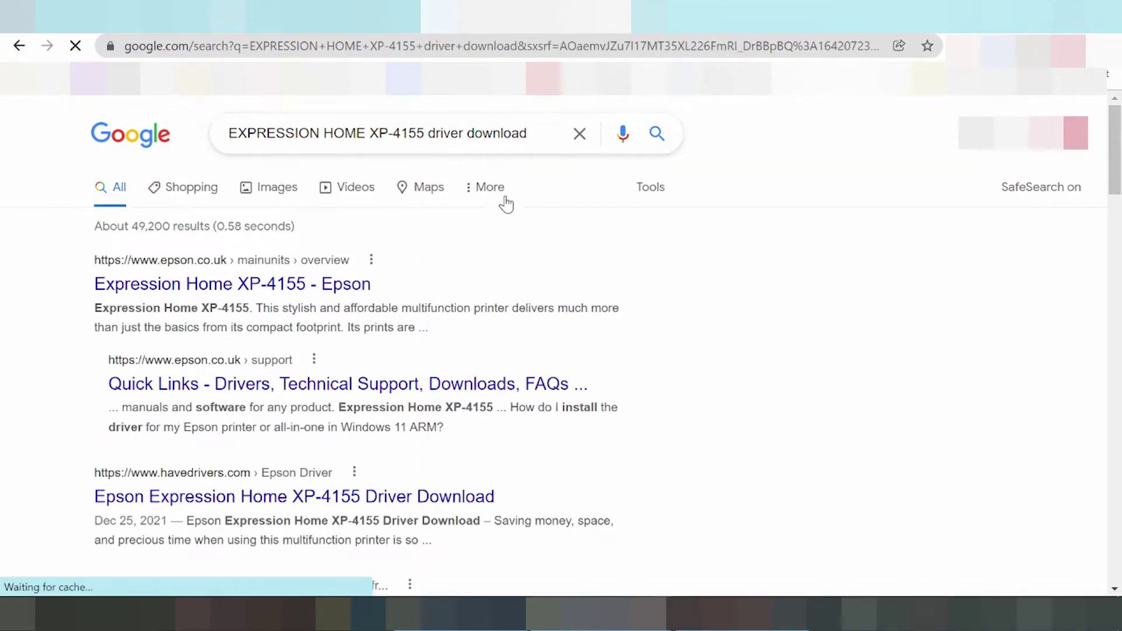
scroll(515, 193, "down", 1)
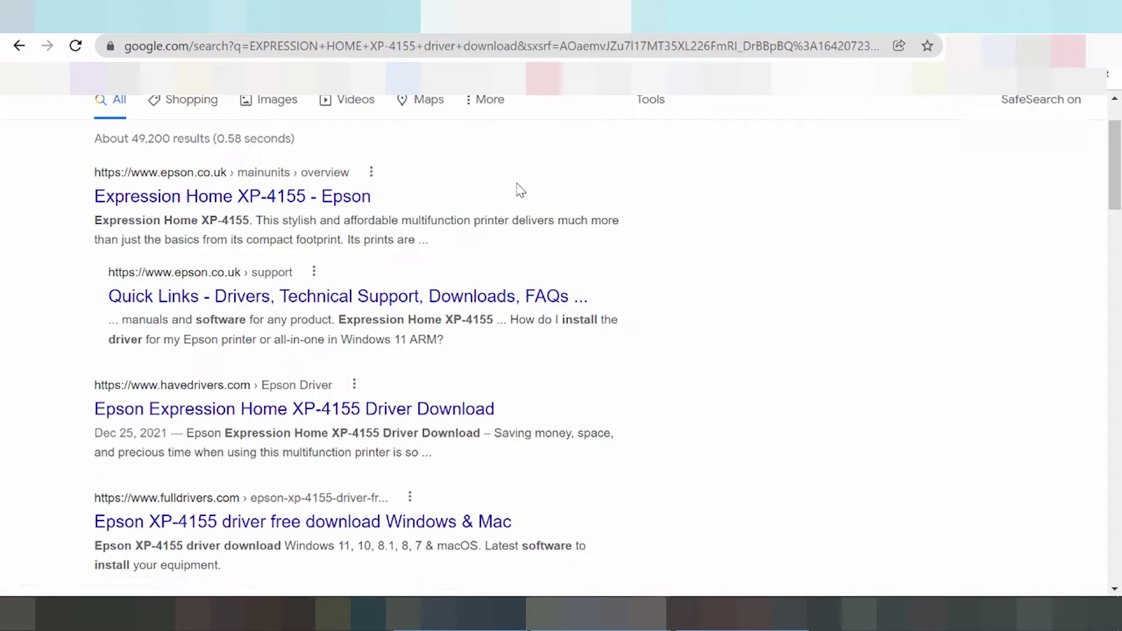
scroll(520, 190, "down", 3)
scroll(535, 213, "down", 5)
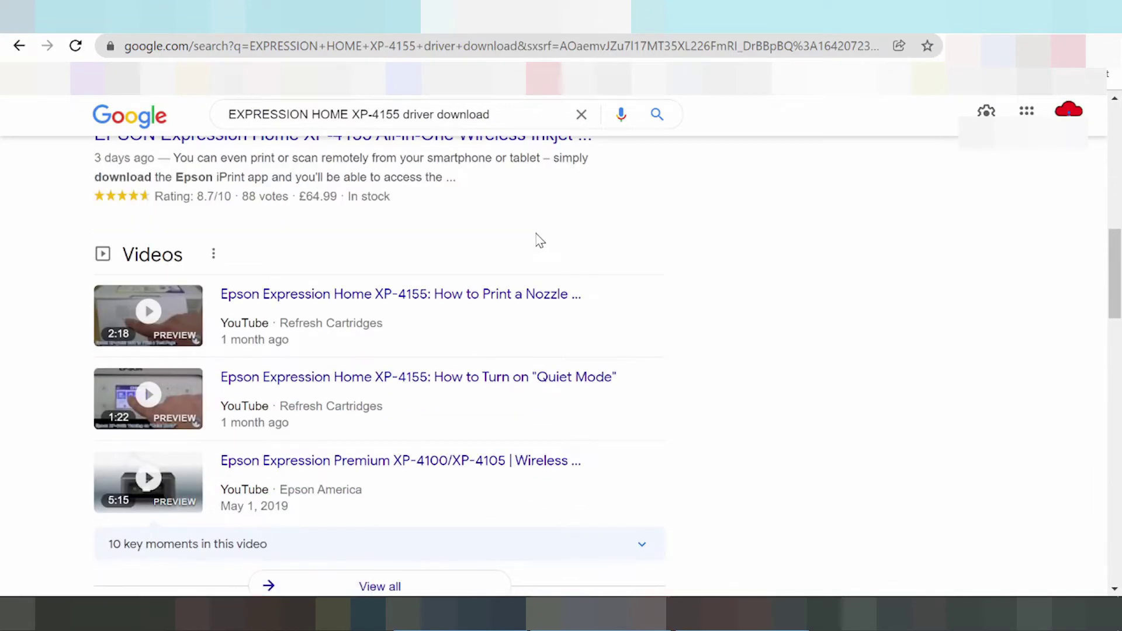
scroll(539, 240, "up", 10)
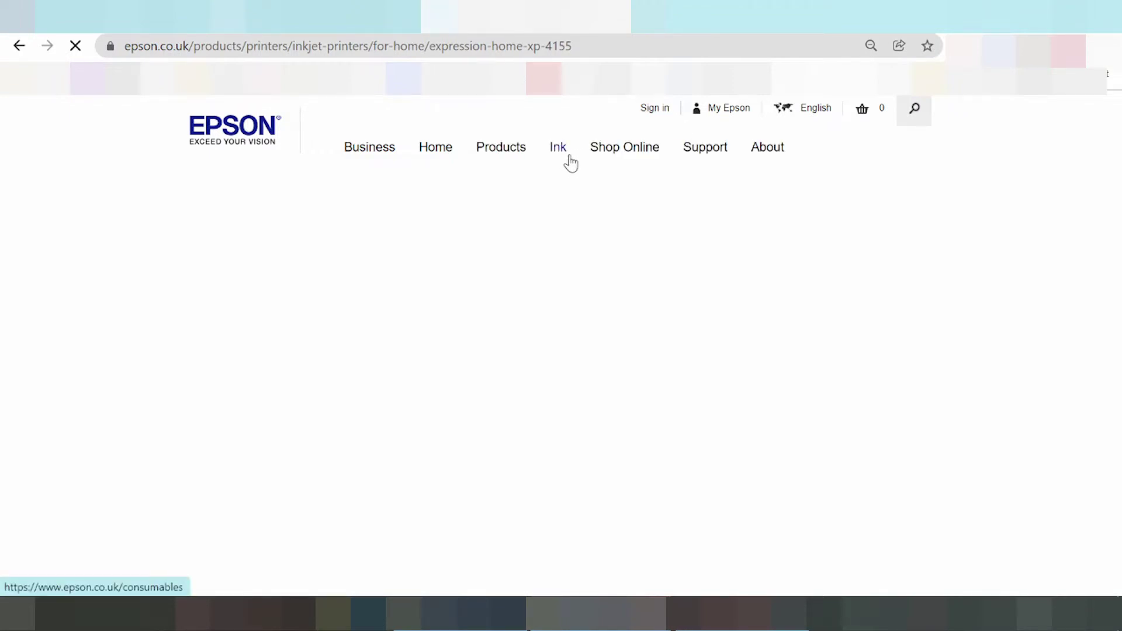
- Scroll the XP-4155 product page to find its Need Support section
scroll(576, 202, "down", 1)
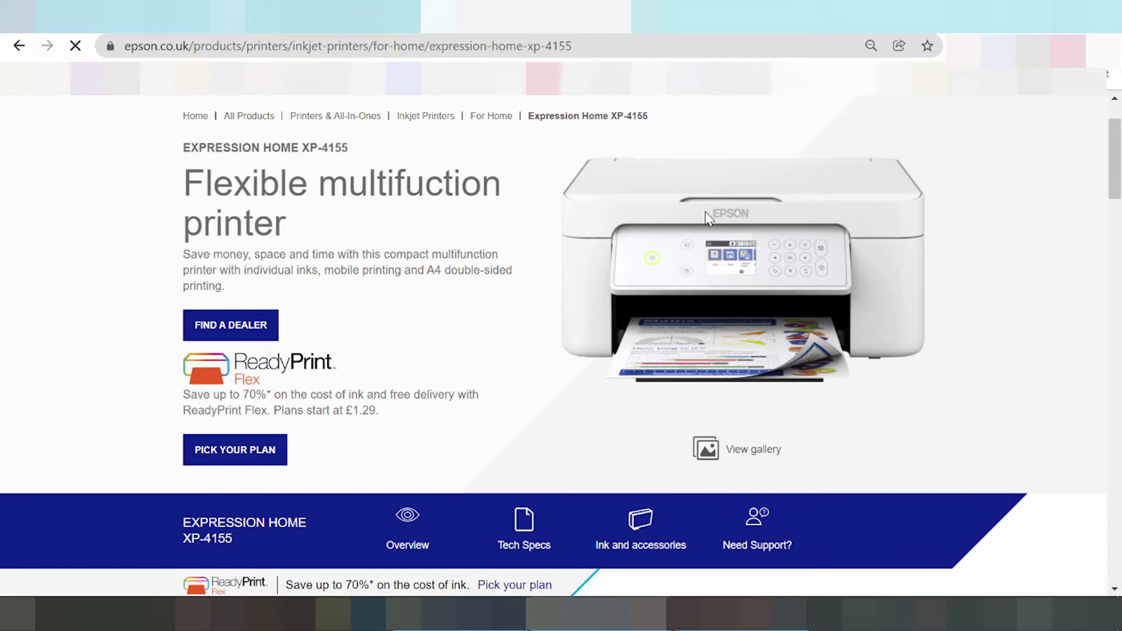
scroll(699, 209, "down", 1)
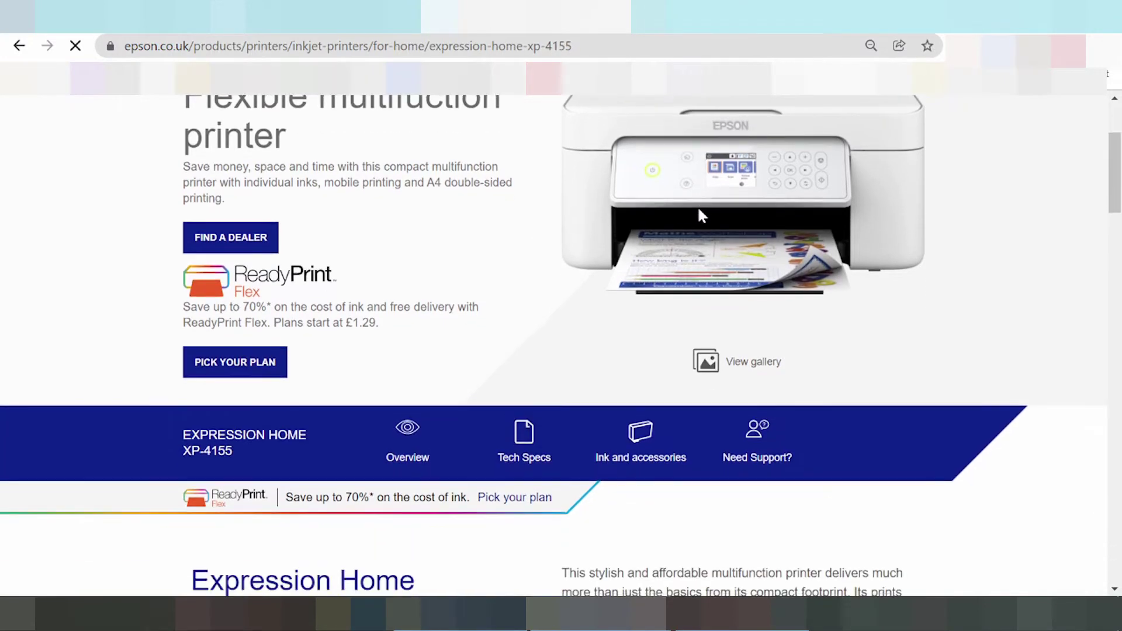
scroll(695, 217, "up", 1)
scroll(546, 266, "down", 15)
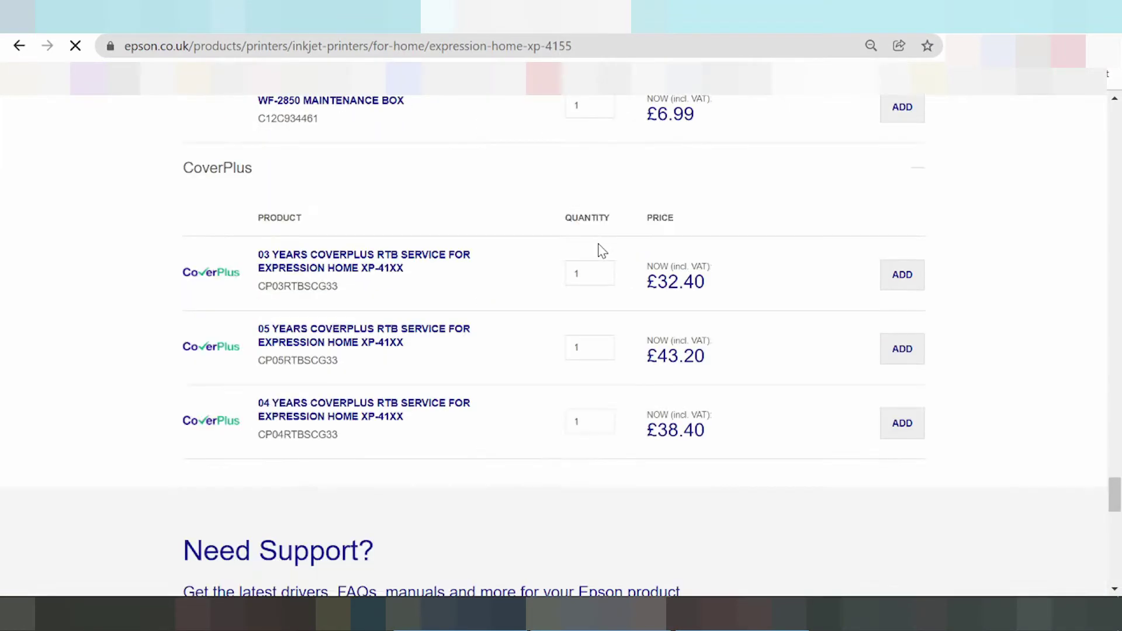
scroll(728, 240, "up", 8)
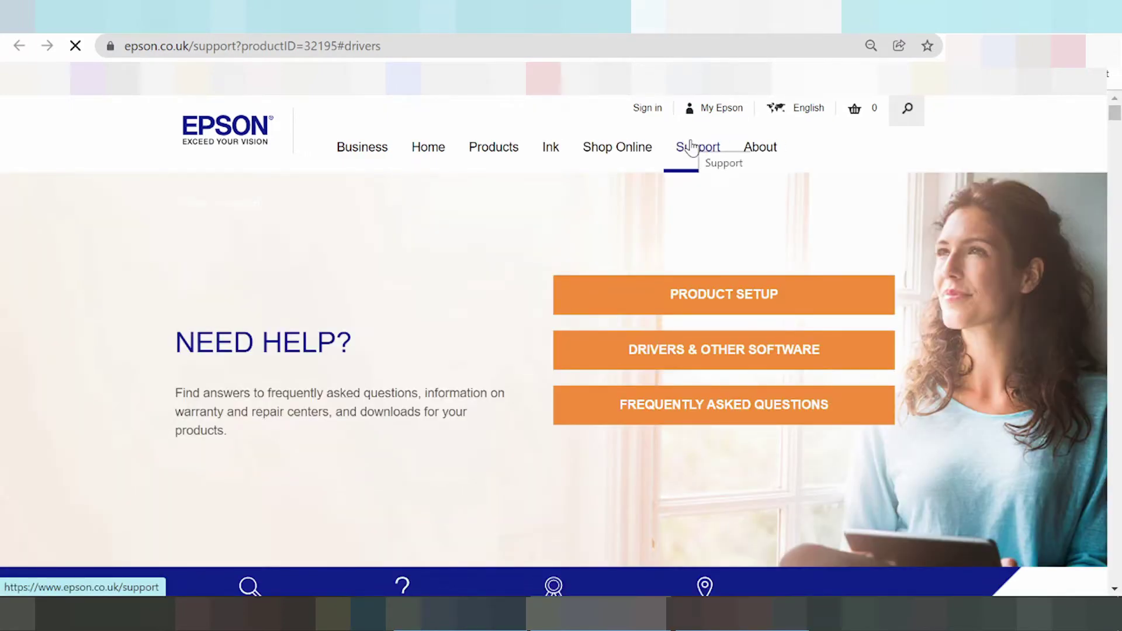
- Change the XP-4155 support page's operating system from Windows 10 64-bit to Windows 11
scroll(640, 233, "down", 5)
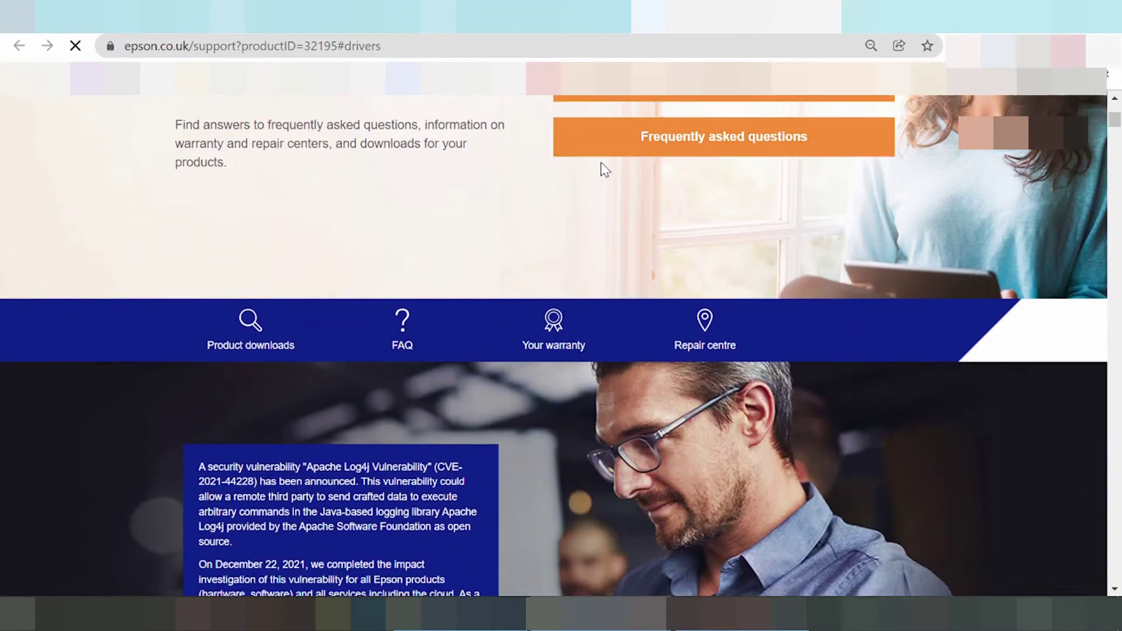
scroll(602, 167, "down", 9)
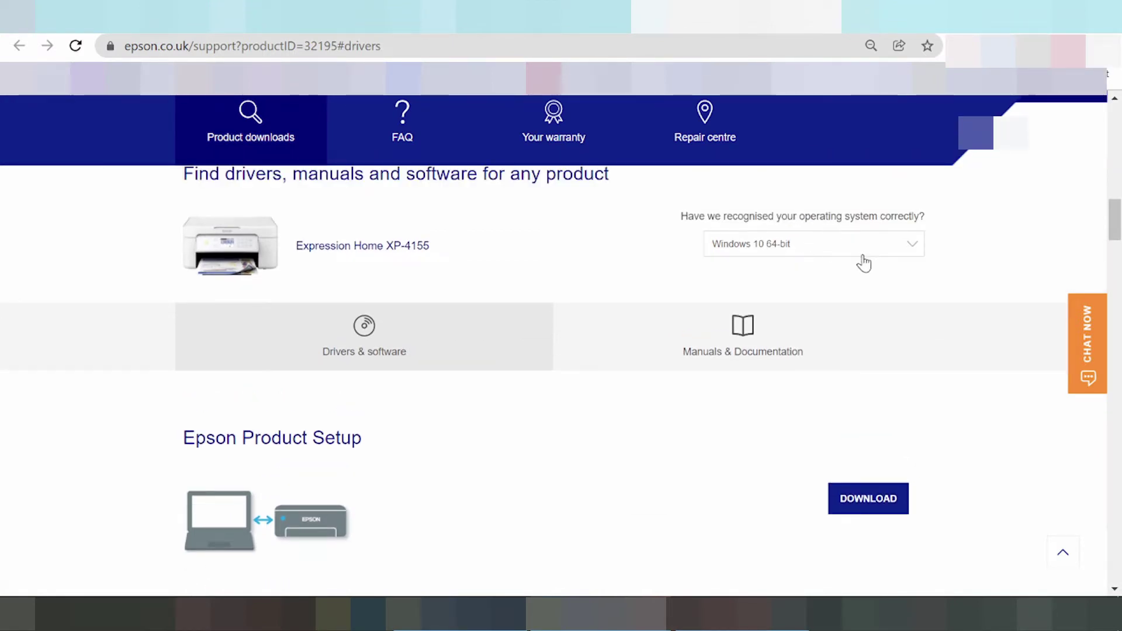
left_click(850, 249)
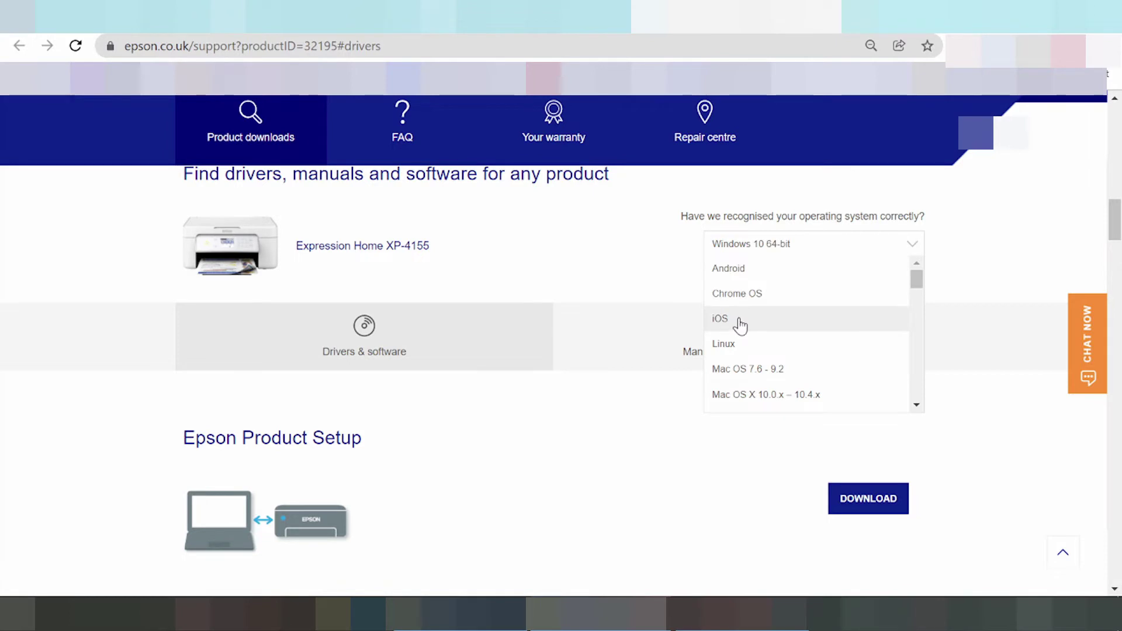
scroll(783, 360, "down", 1)
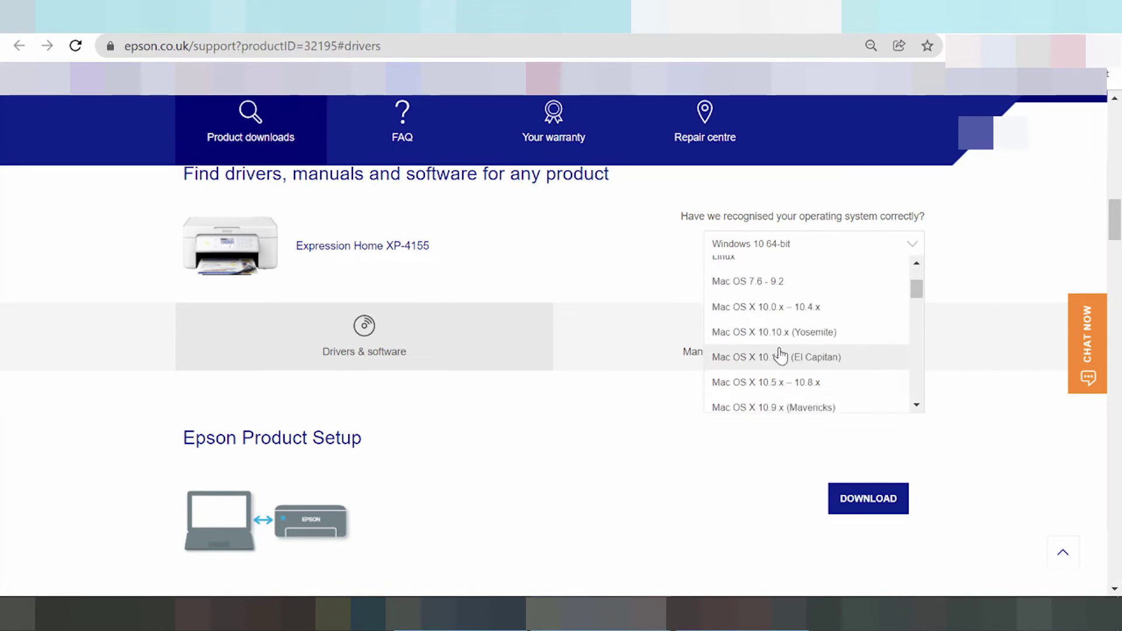
scroll(780, 357, "down", 3)
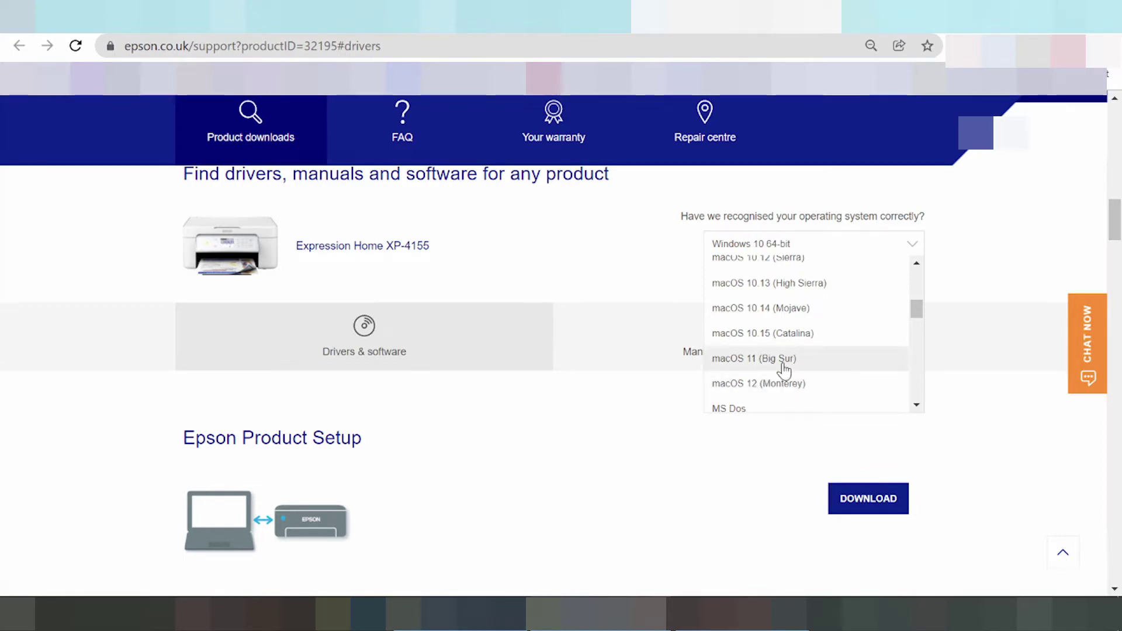
scroll(846, 321, "down", 2)
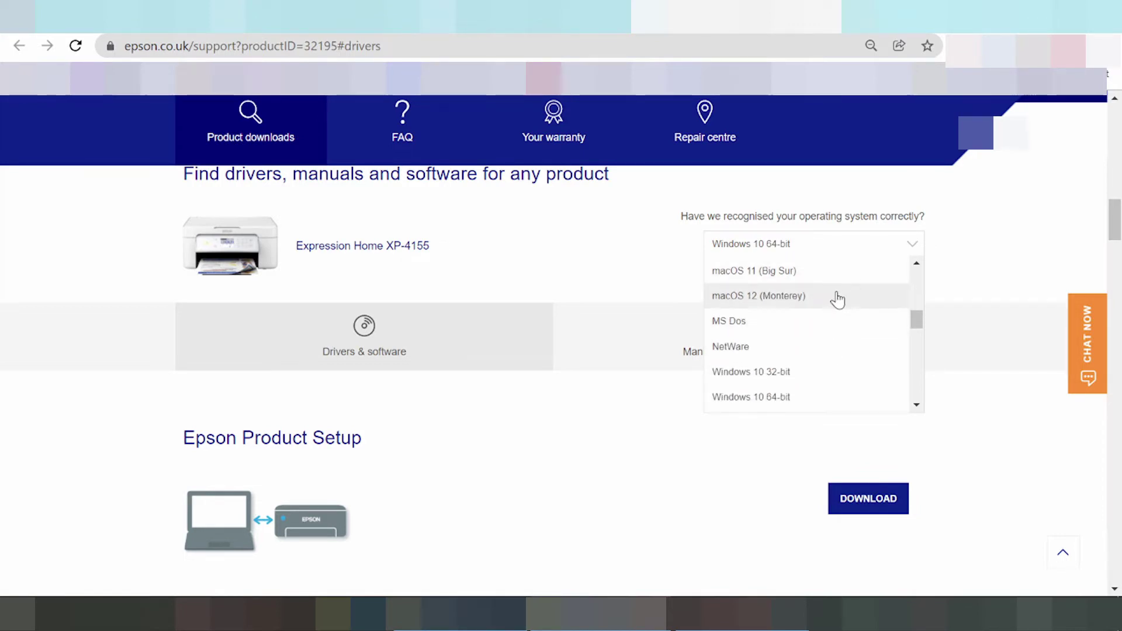
scroll(839, 283, "down", 2)
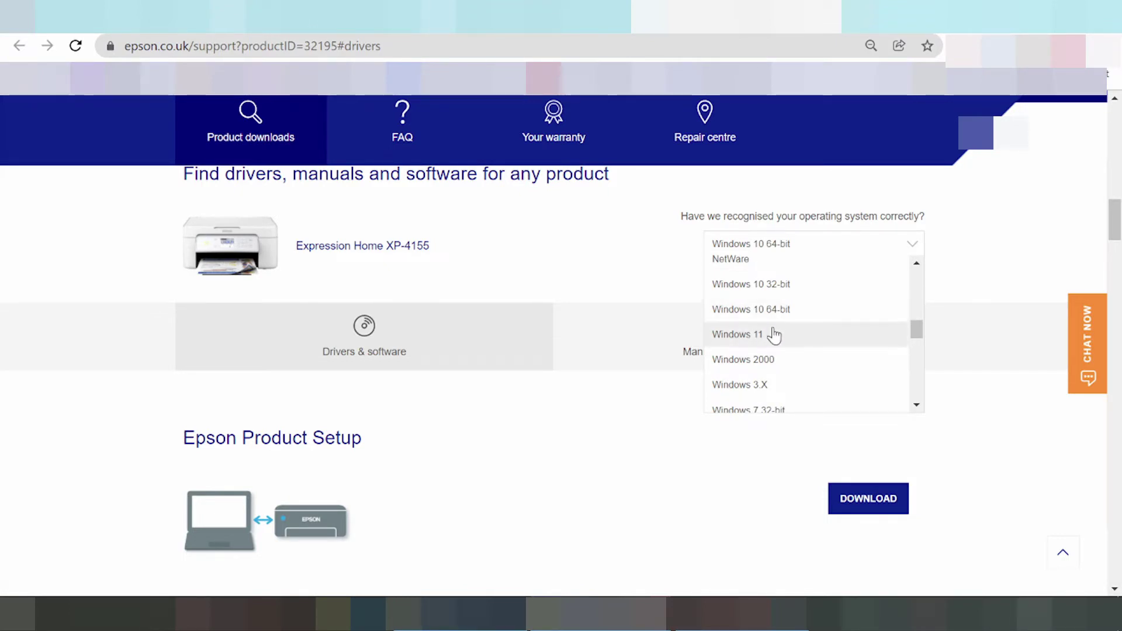
scroll(771, 333, "down", 5)
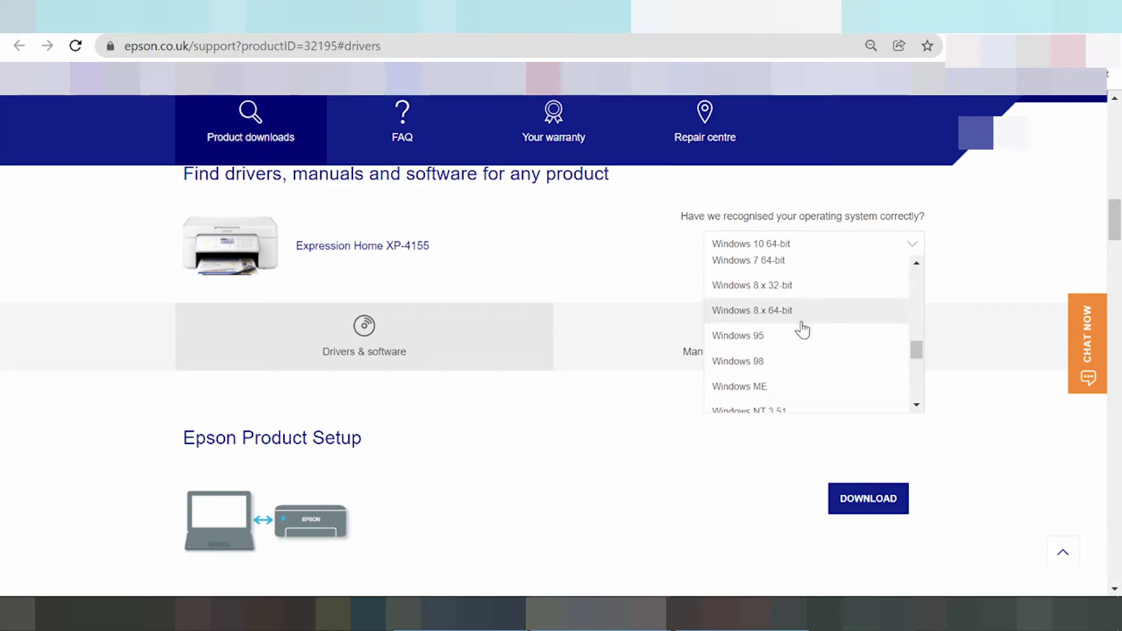
scroll(824, 342, "down", 2)
scroll(812, 350, "up", 2)
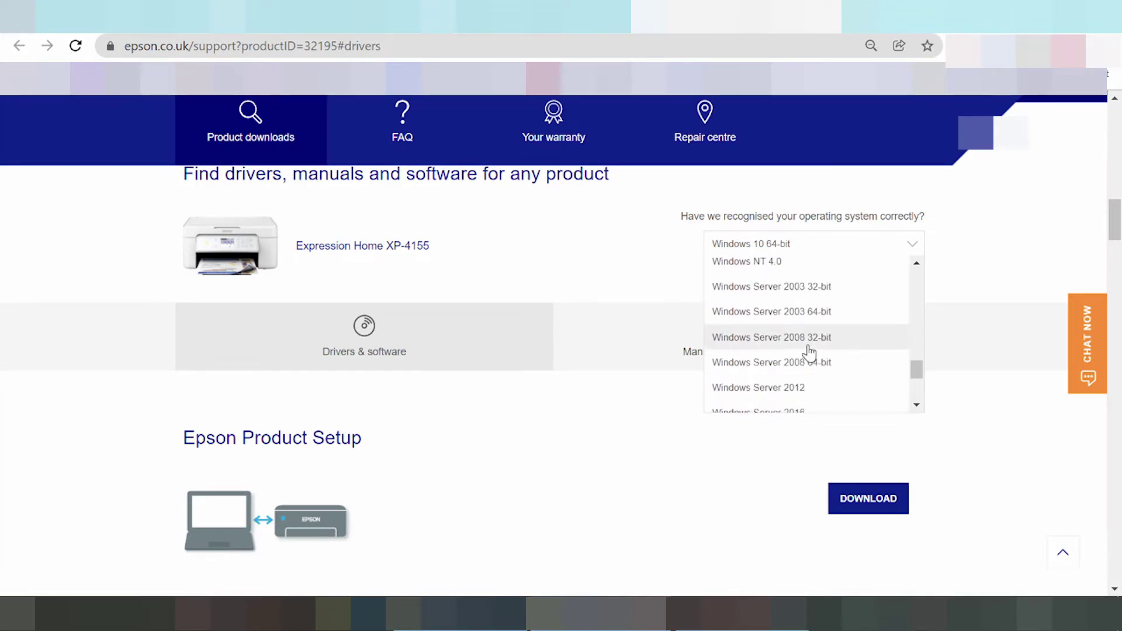
scroll(817, 328, "down", 2)
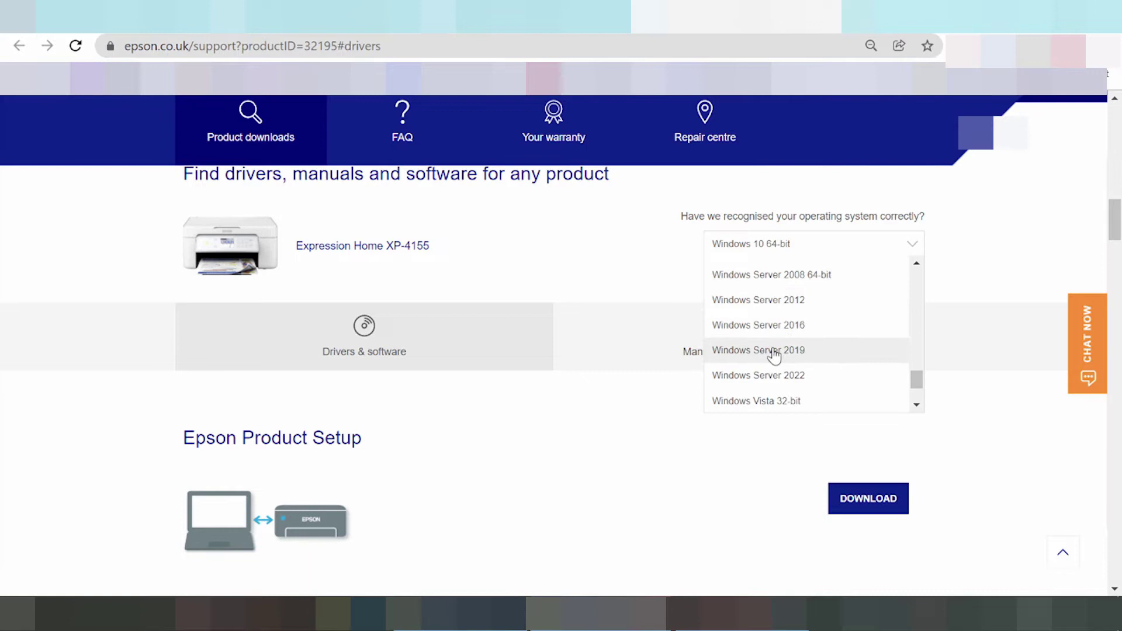
scroll(795, 357, "up", 3)
scroll(827, 351, "down", 6)
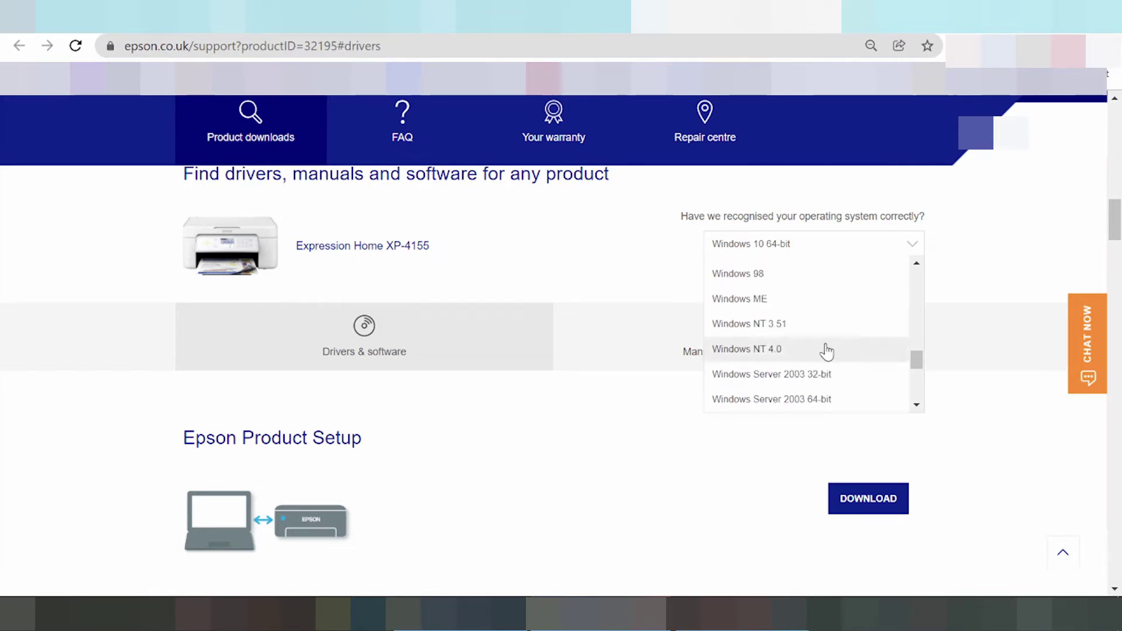
scroll(777, 386, "up", 3)
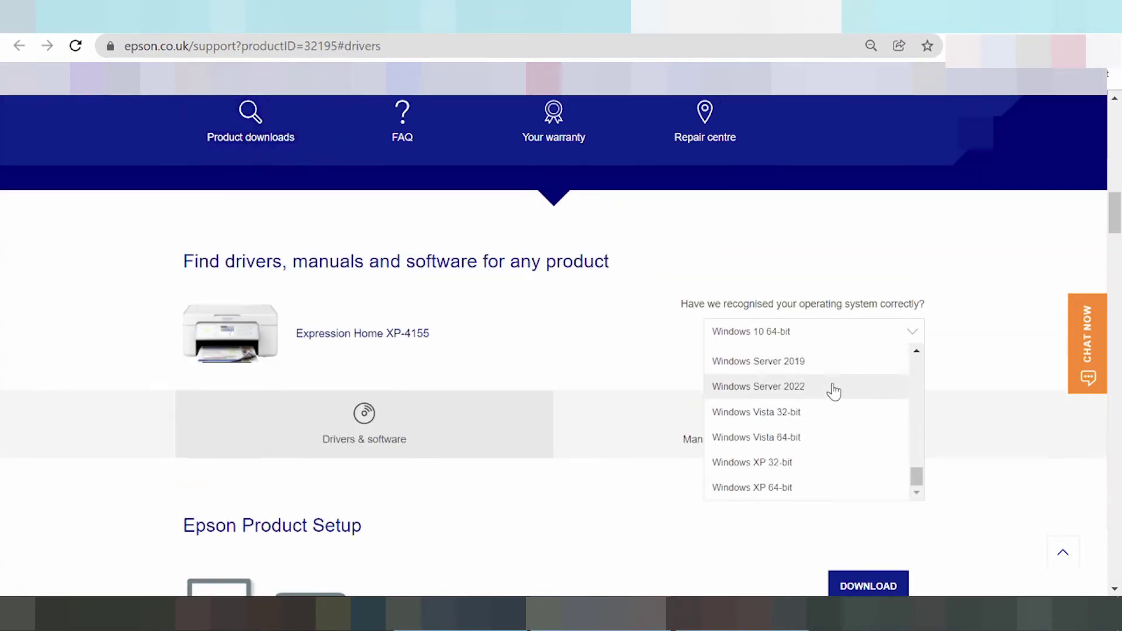
scroll(820, 425, "up", 2)
scroll(818, 423, "up", 2)
scroll(817, 427, "down", 3)
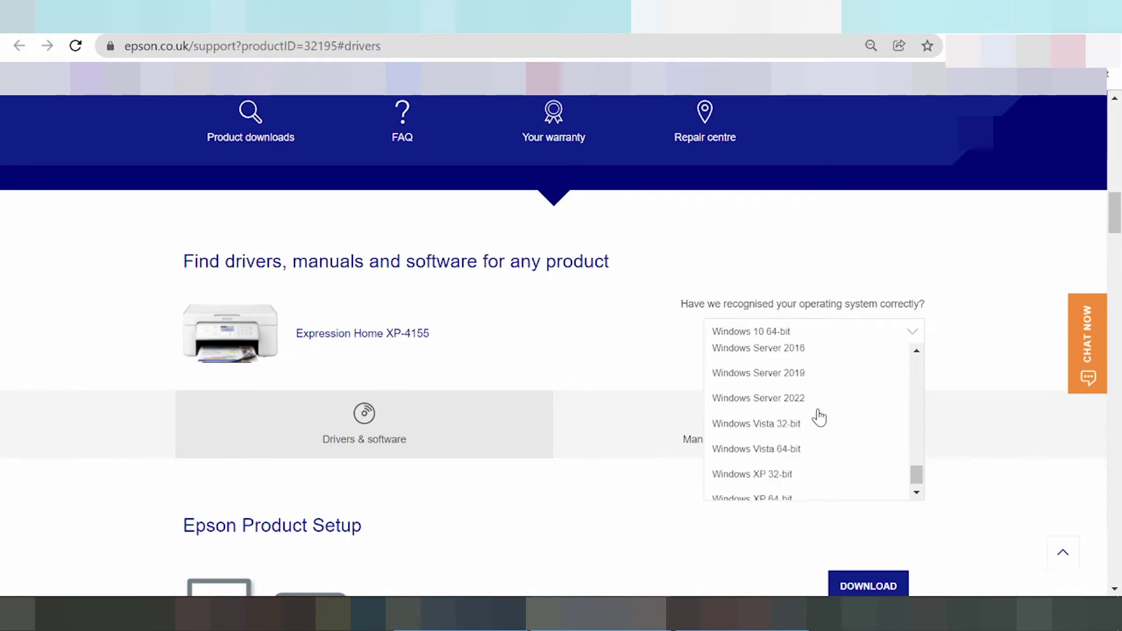
scroll(803, 421, "up", 4)
scroll(808, 419, "up", 3)
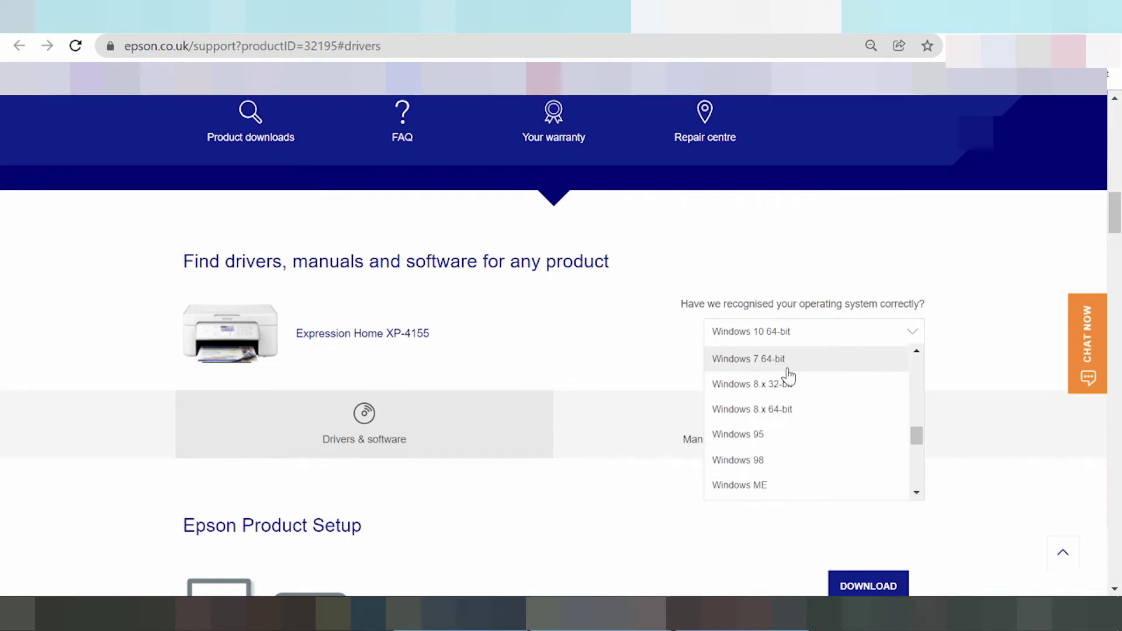
scroll(779, 405, "up", 2)
scroll(789, 416, "up", 3)
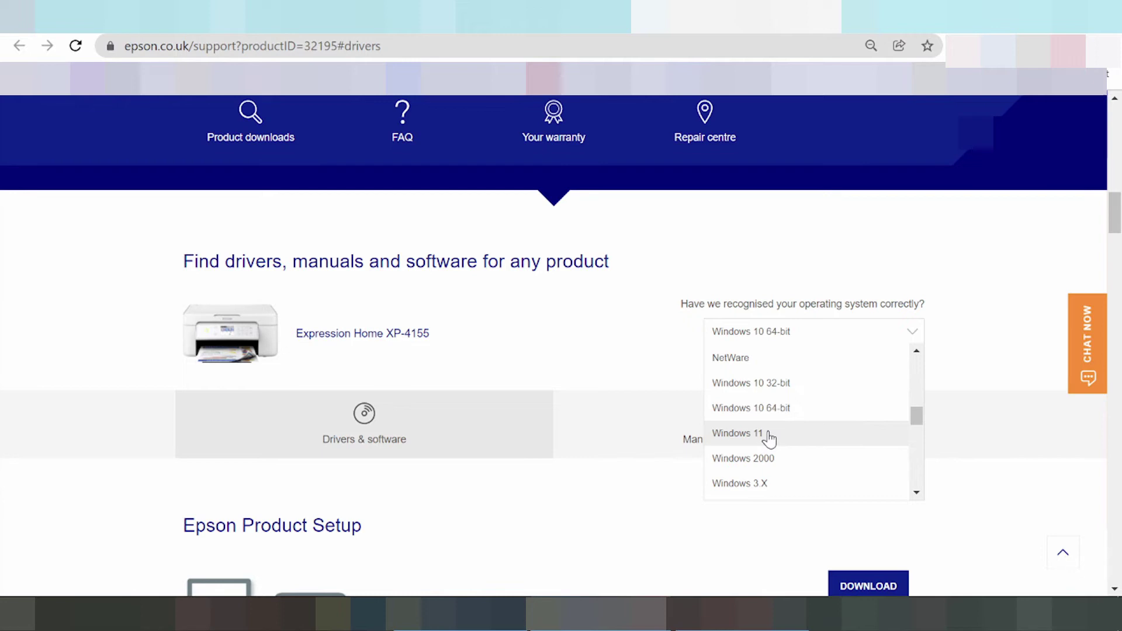
left_click(768, 437)
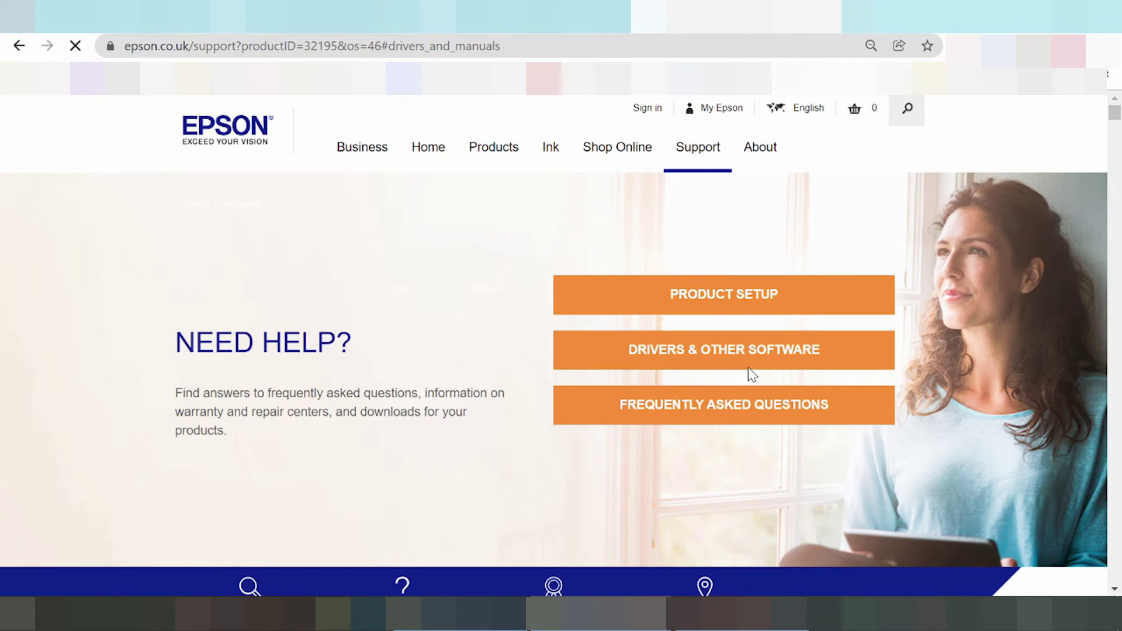
- Expand Product Setup and show the Epson Software updater 4.6.2.0 details
scroll(903, 195, "down", 10)
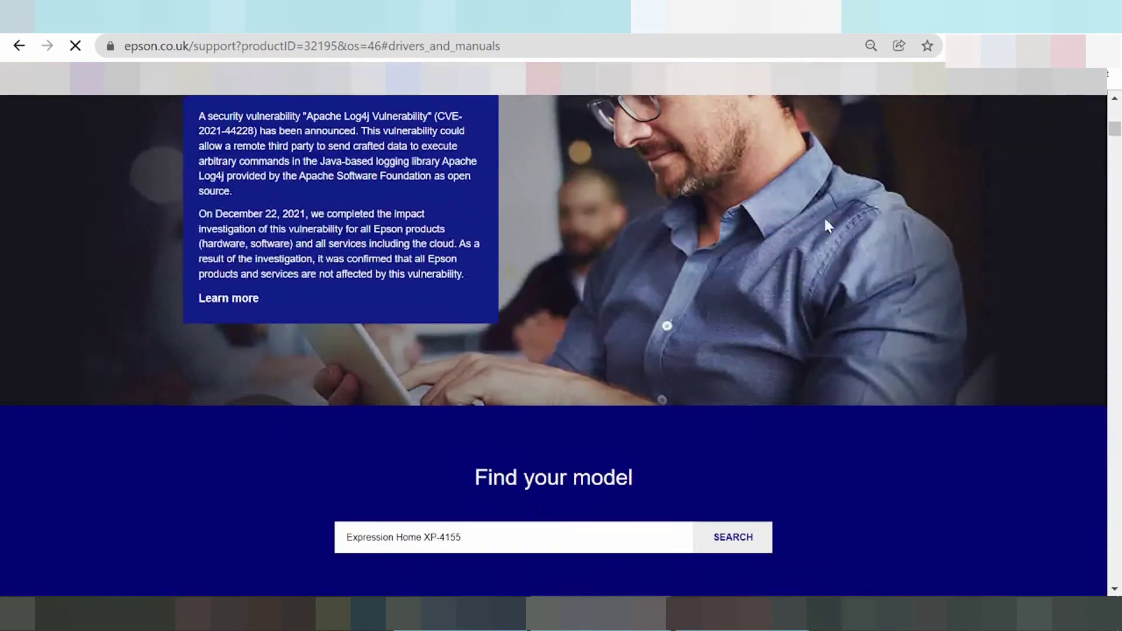
scroll(826, 225, "down", 10)
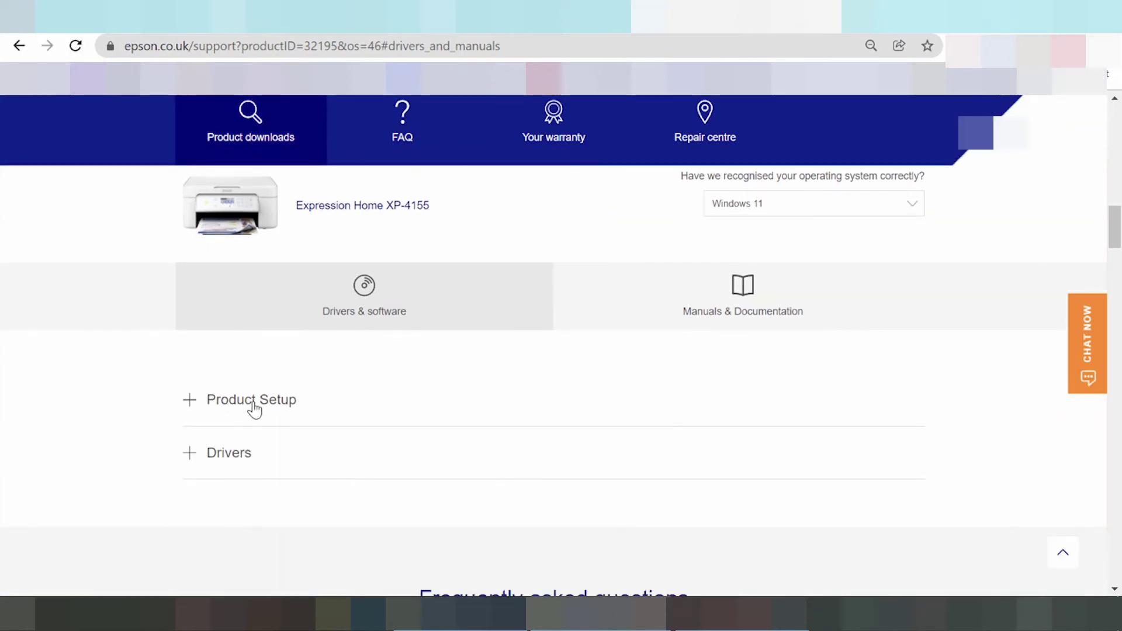
left_click(253, 408)
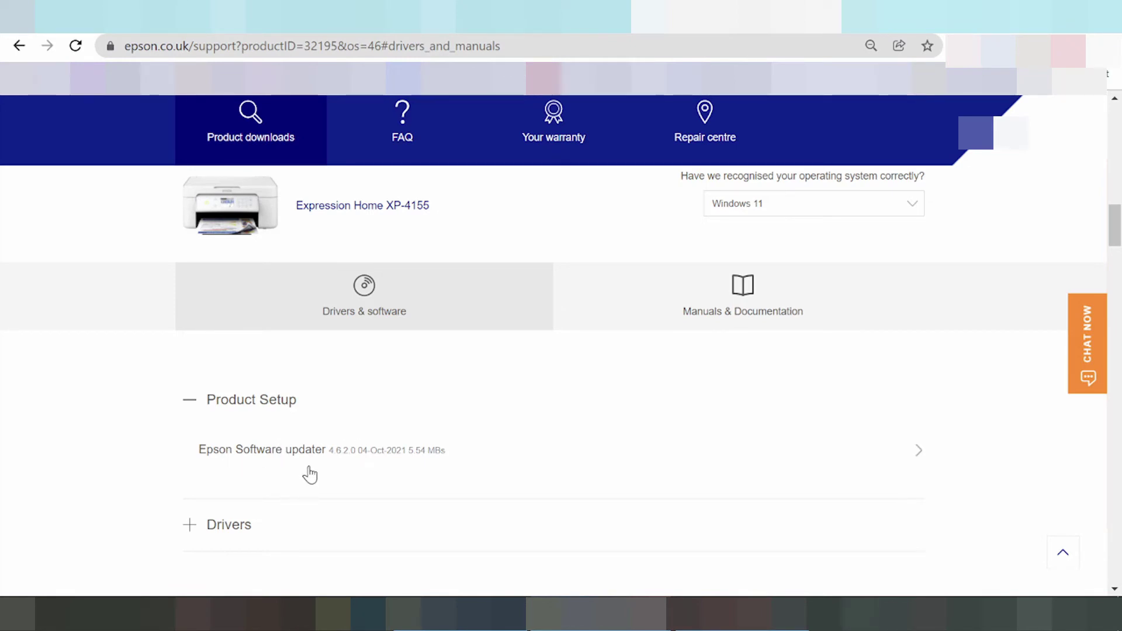
left_click(526, 463)
scroll(525, 468, "down", 1)
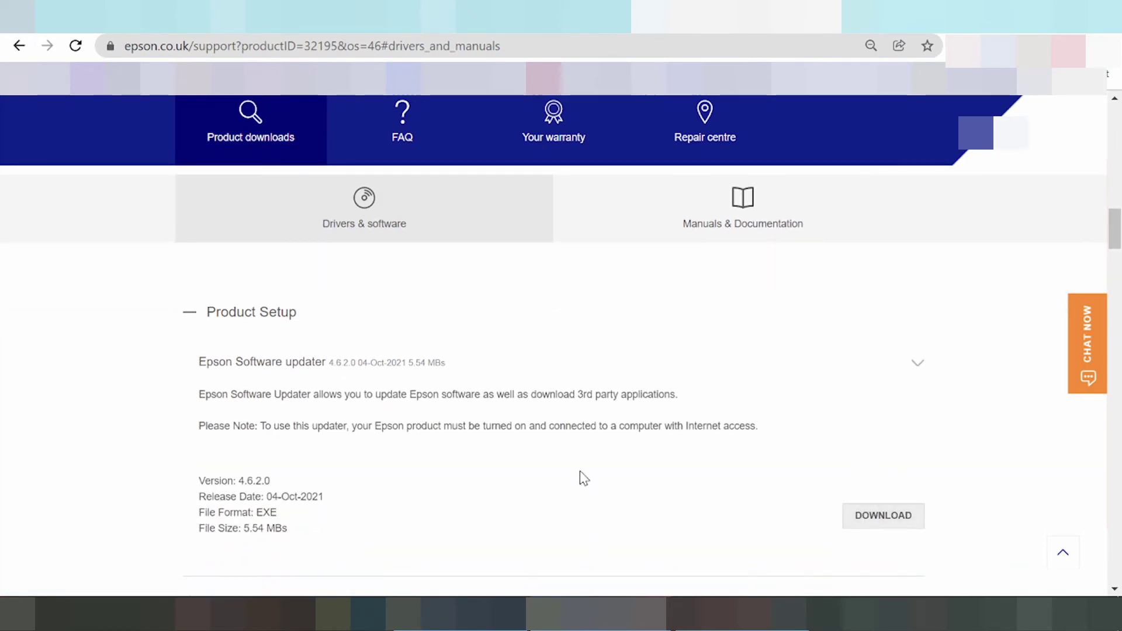
scroll(565, 445, "down", 1)
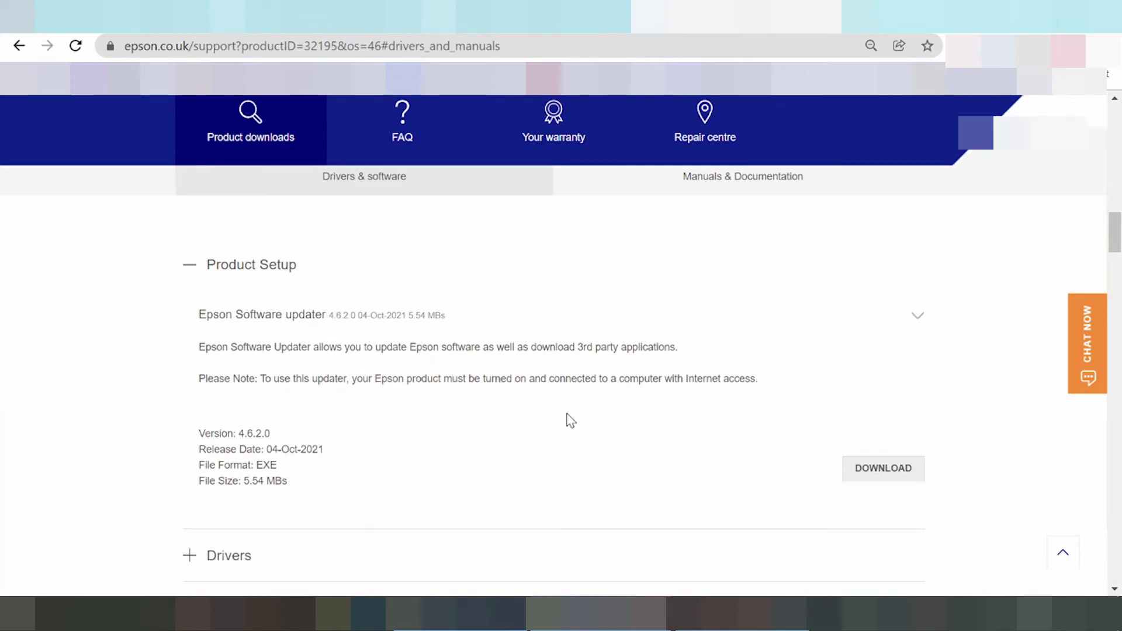
- Expand Drivers and show the details of Driver 3.00.00 and EPSON Scan 2
left_click(222, 526)
scroll(251, 456, "down", 2)
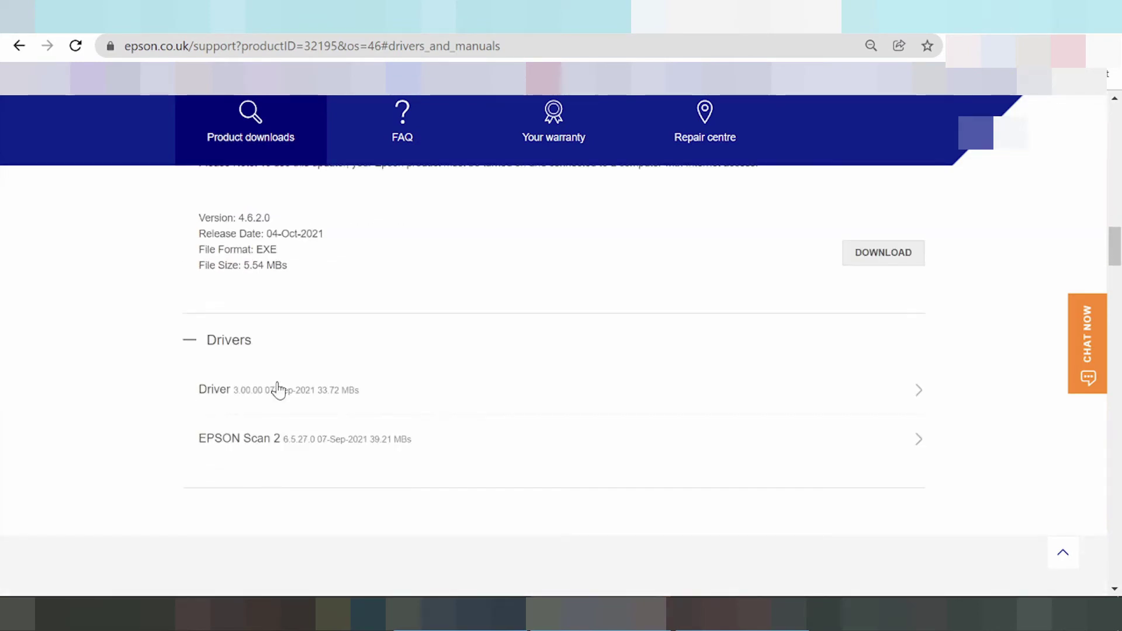
left_click(265, 407)
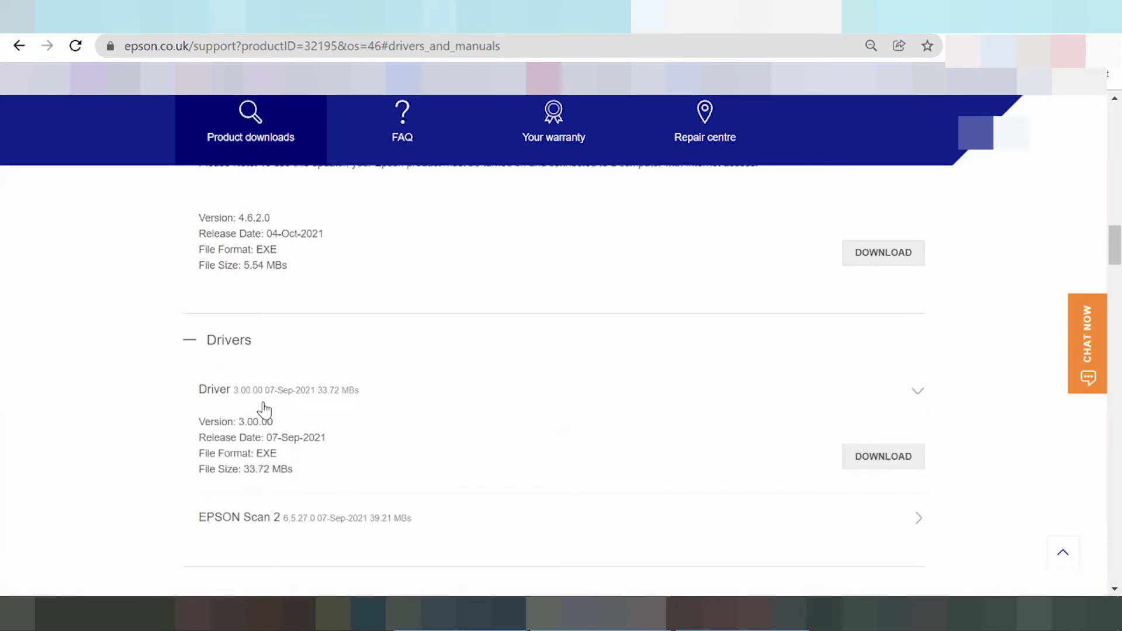
left_click(259, 522)
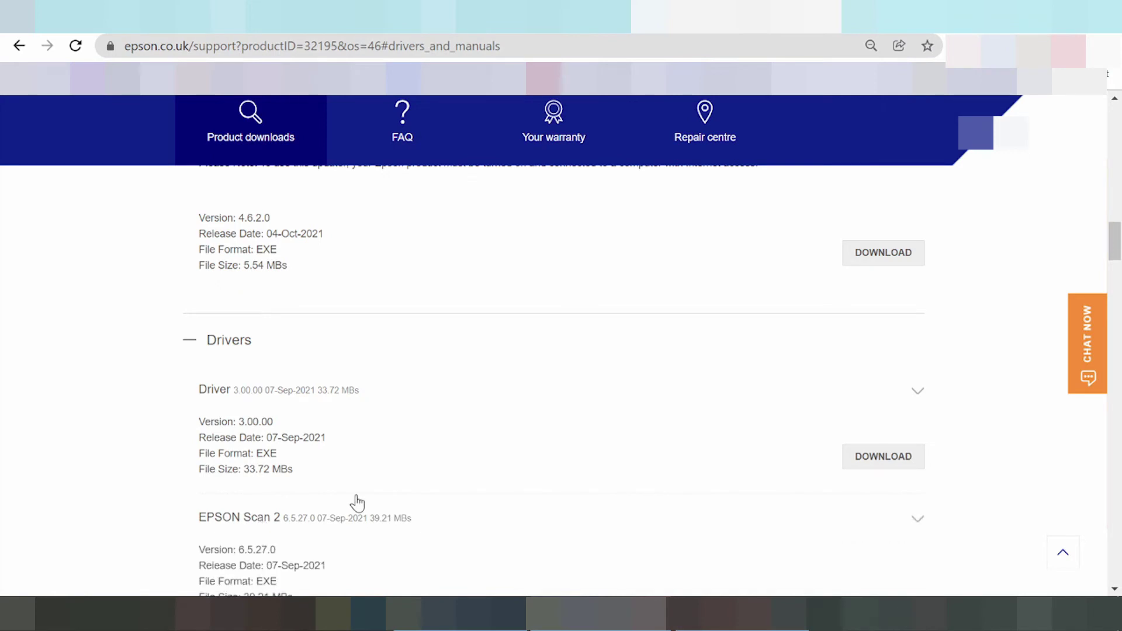
scroll(376, 501, "down", 3)
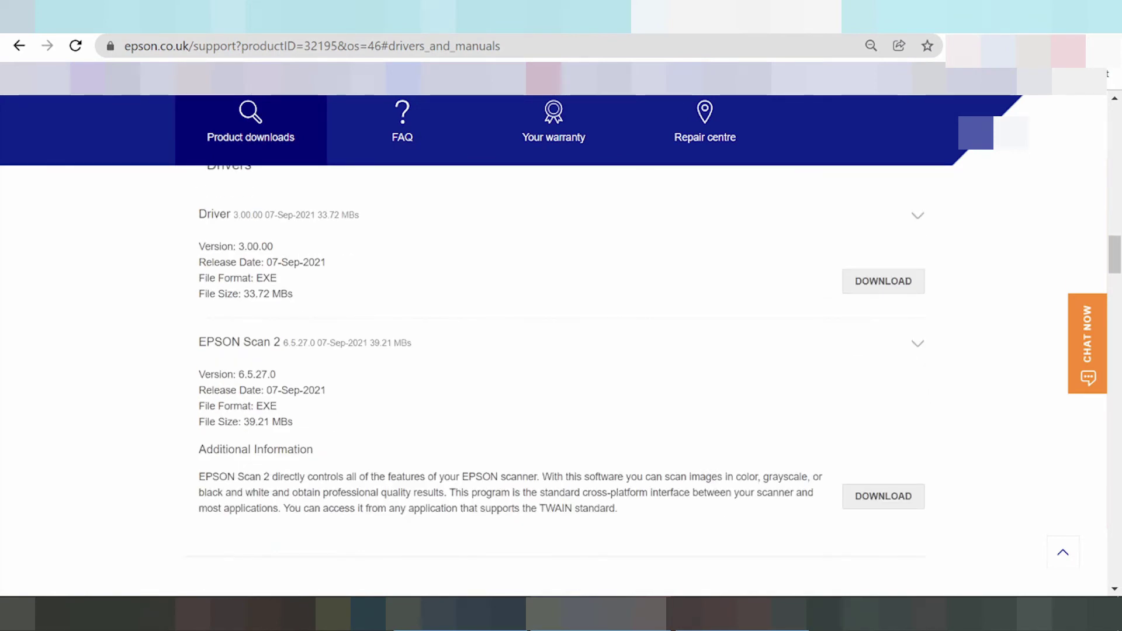
scroll(441, 491, "up", 1)
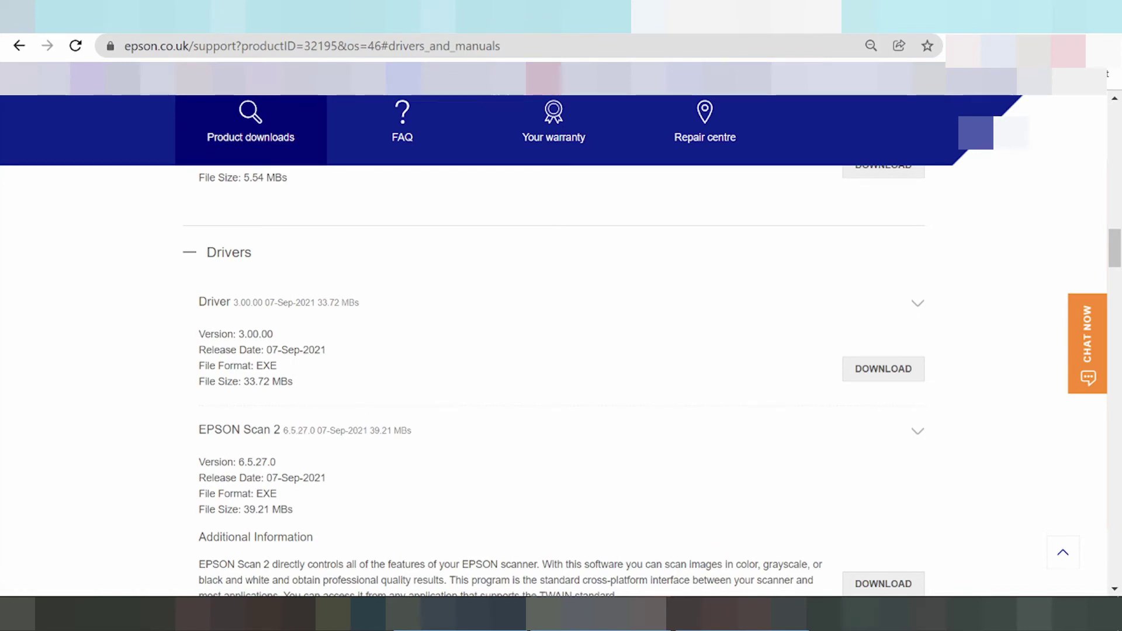
- Check Driver 3.00.00's date, 33.72 MB size and EXE format, then download it
left_click_drag(267, 350, 294, 349)
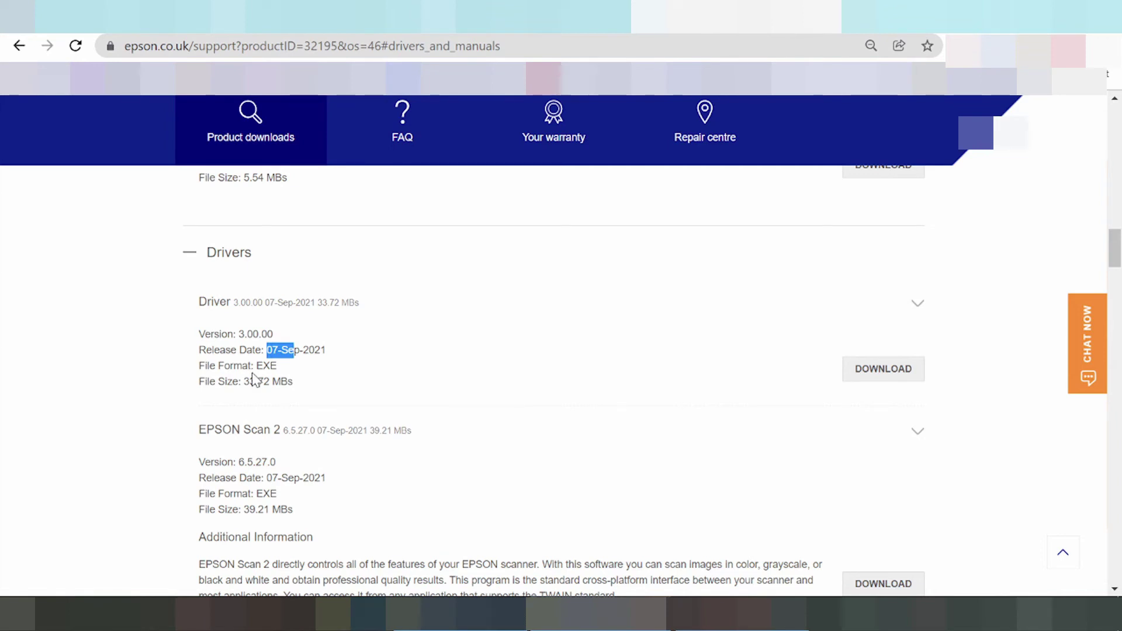
left_click_drag(250, 381, 263, 381)
left_click_drag(247, 334, 253, 333)
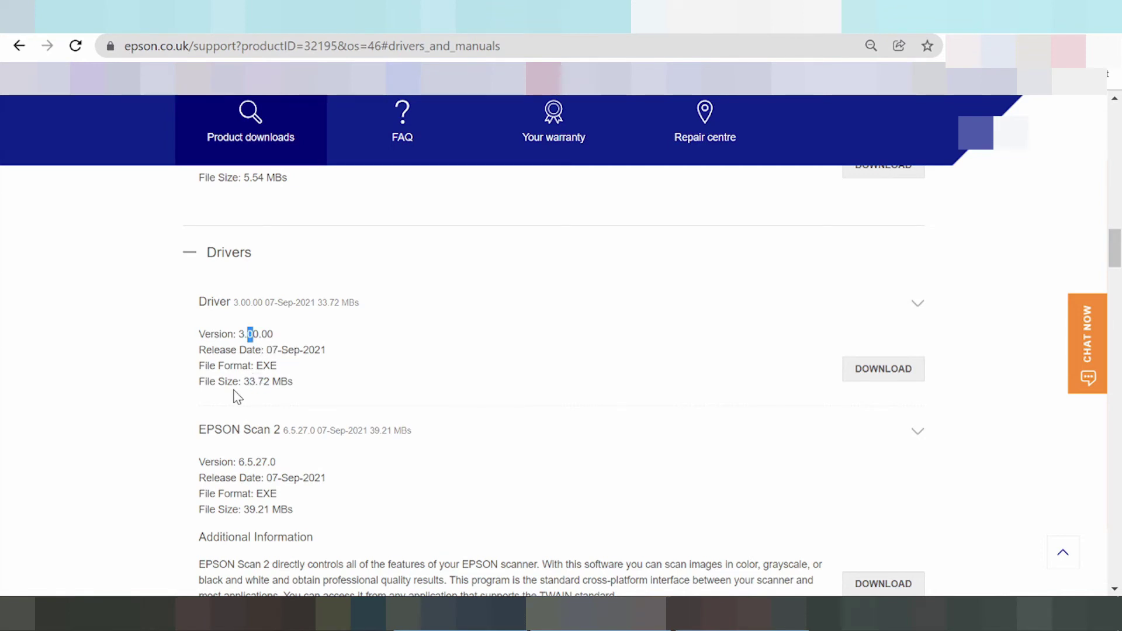
key("Down")
key("Down")
key("shift+Right")
key("shift+Right")
key("shift+Right")
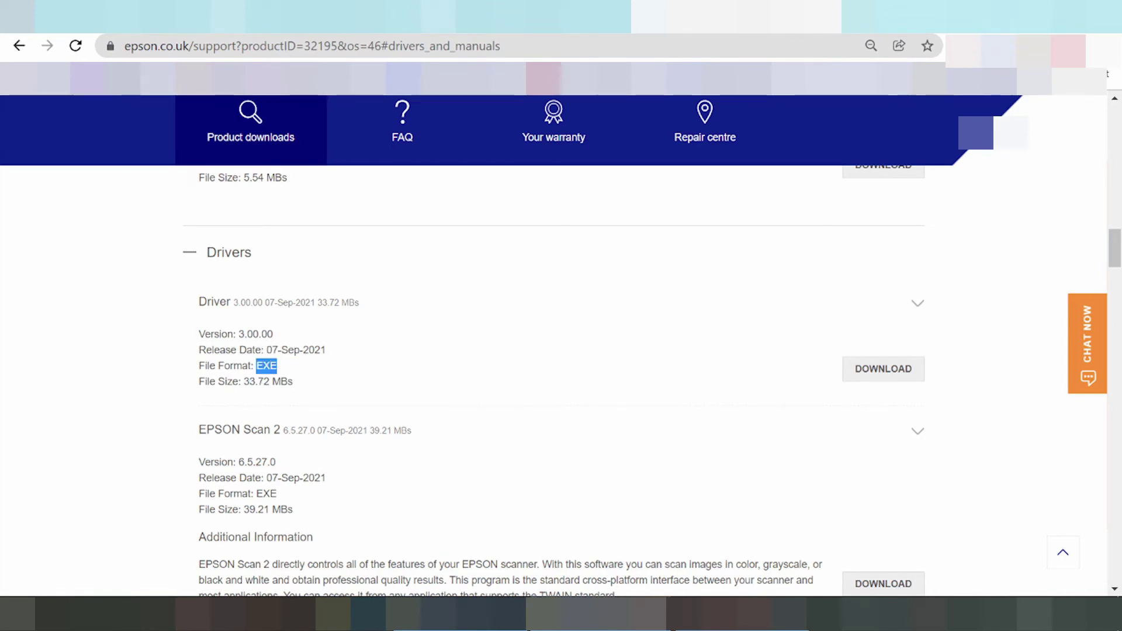
left_click(875, 380)
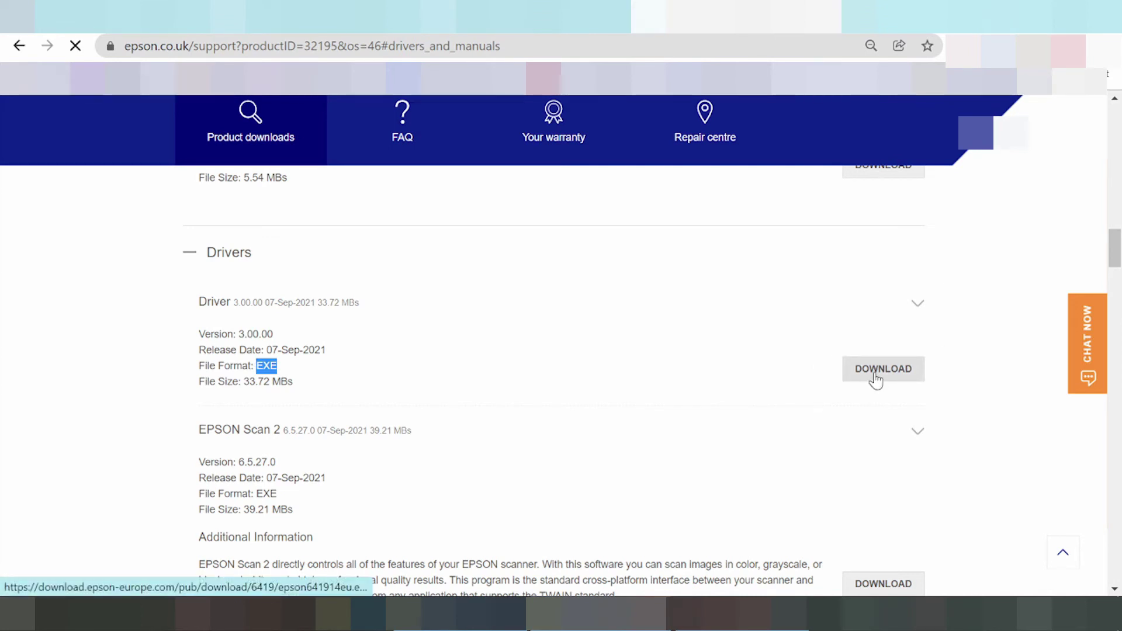